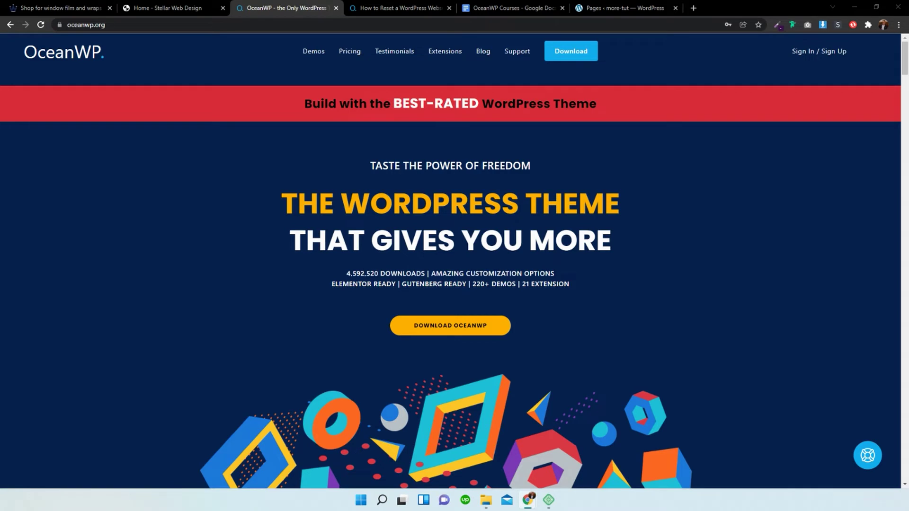
Step: Create a new page titled 'Lets have some fun', correcting the misordered title words
left_click(615, 8)
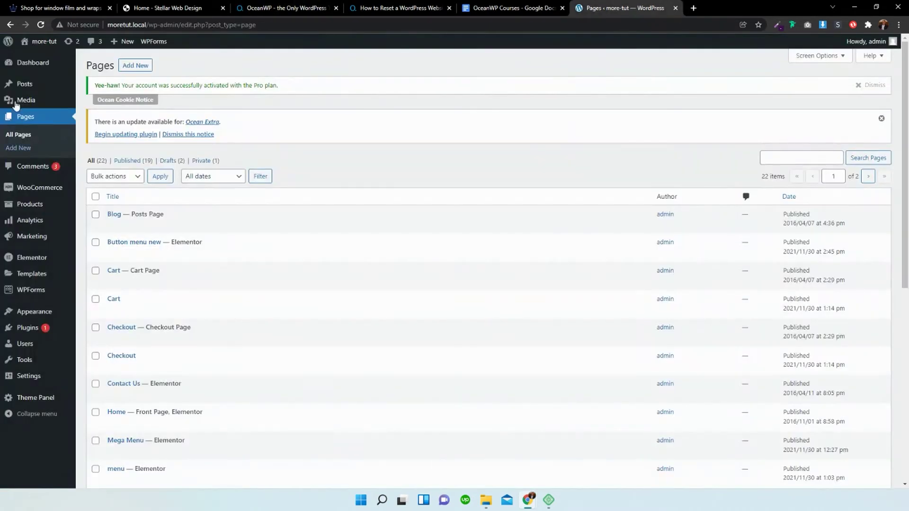
mouse_move(30, 69)
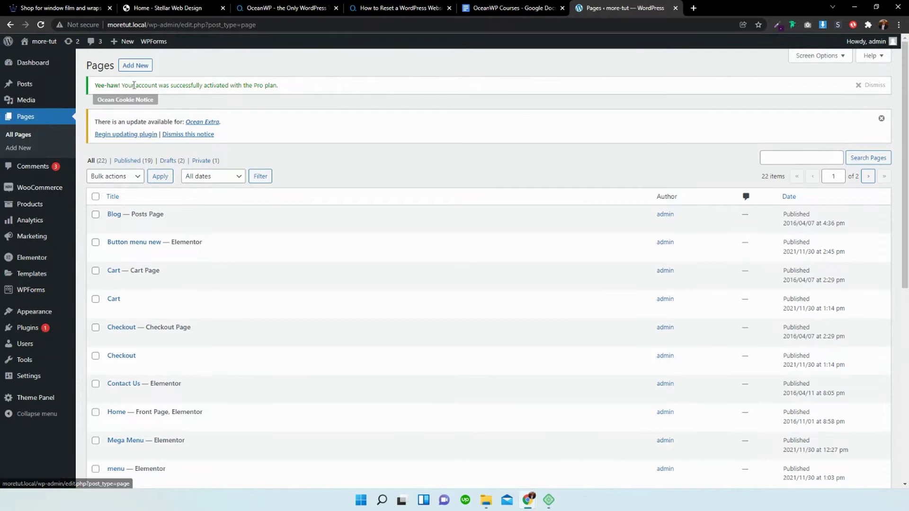
left_click(144, 71)
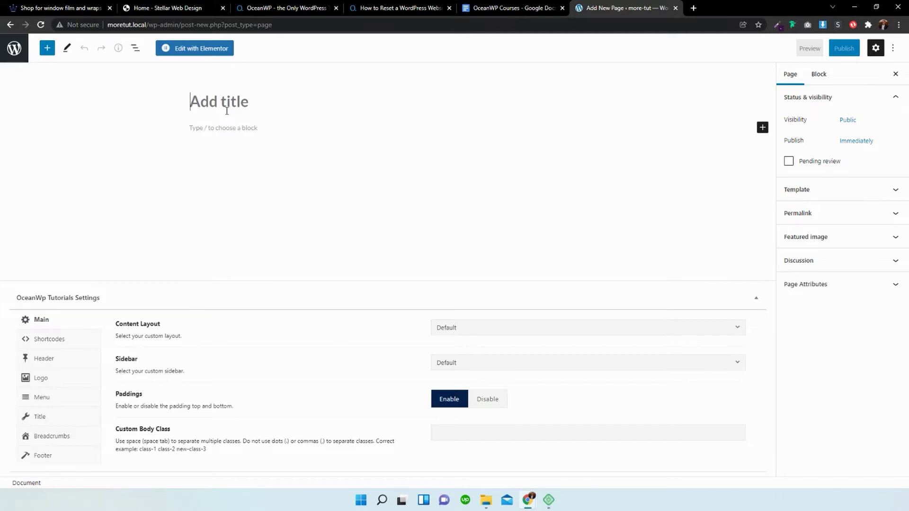
type("Lets ")
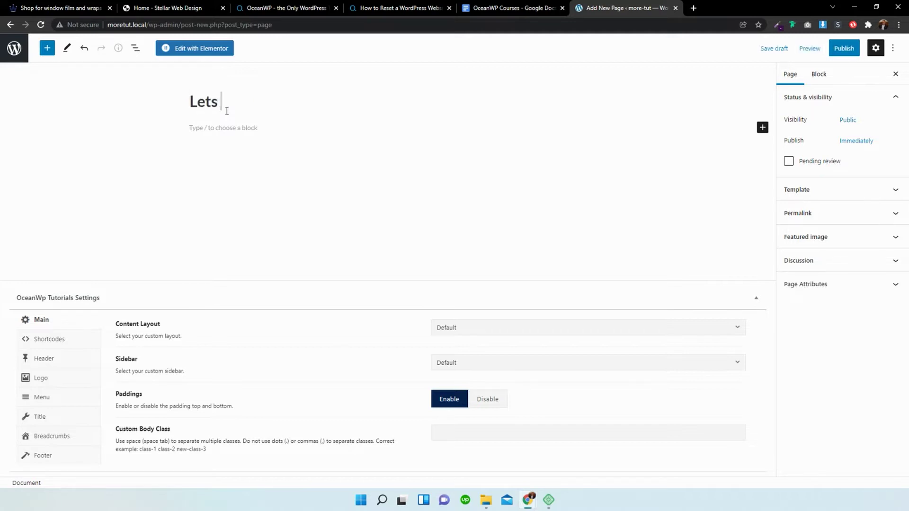
type("have fun some")
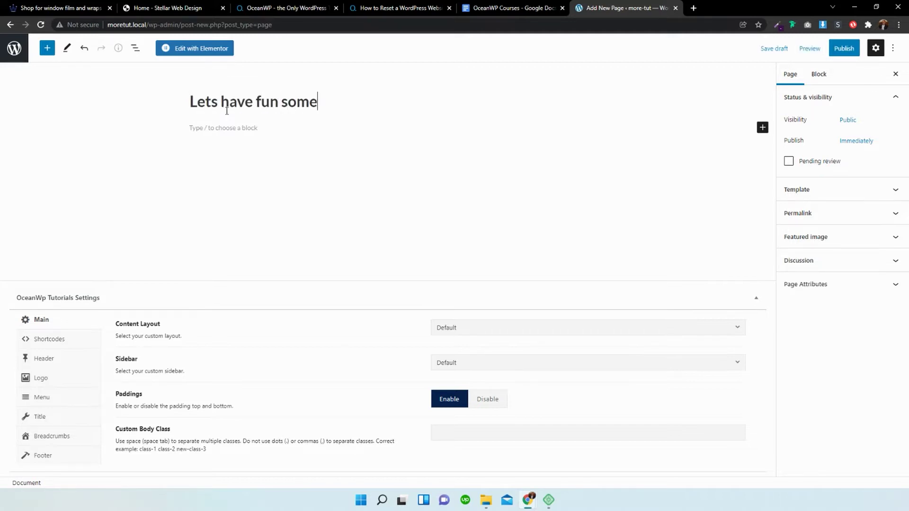
key("BackSpace")
key("BackSpace")
key("BackSpace")
key("BackSpace")
key("BackSpace")
key("BackSpace")
key("BackSpace")
key("BackSpace")
type("som")
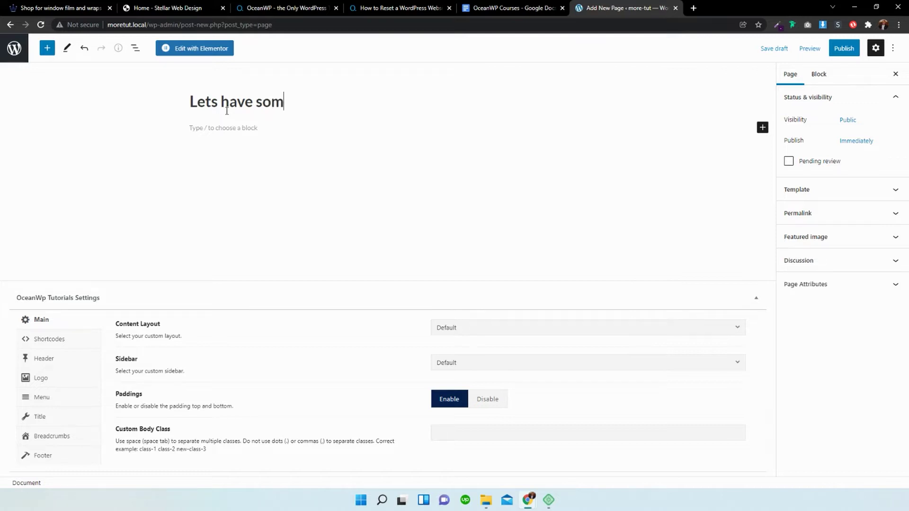
type("e fun")
Step: Publish the 'Lets have some fun' page and view it on the site
left_click(844, 48)
left_click(826, 49)
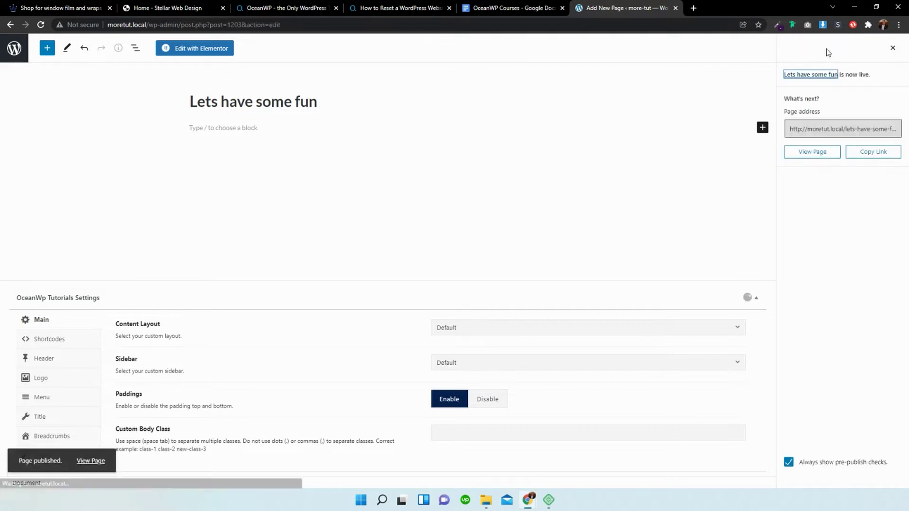
left_click(813, 152)
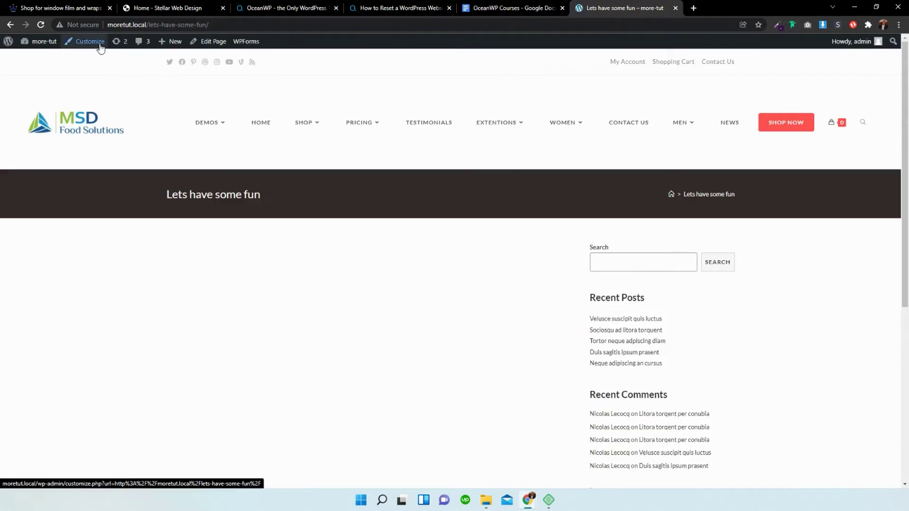
Step: Open the Customizer for this page and scroll its sidebar to find General Options
left_click(97, 44)
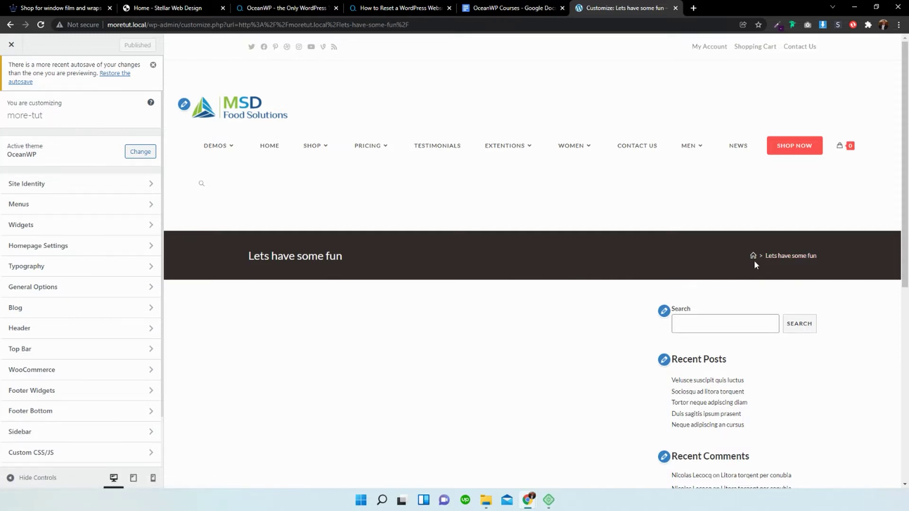
scroll(544, 284, "down", 1)
scroll(535, 272, "down", 2)
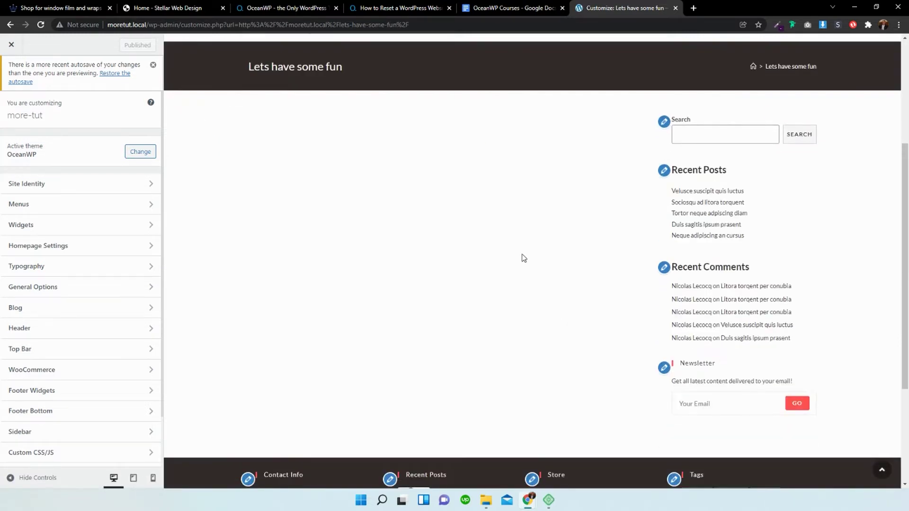
scroll(582, 244, "up", 3)
scroll(739, 331, "down", 2)
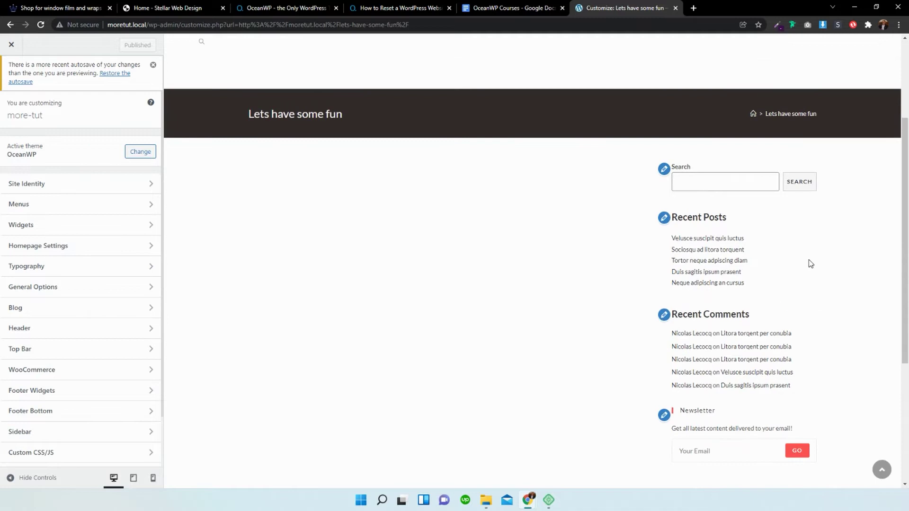
scroll(559, 293, "up", 2)
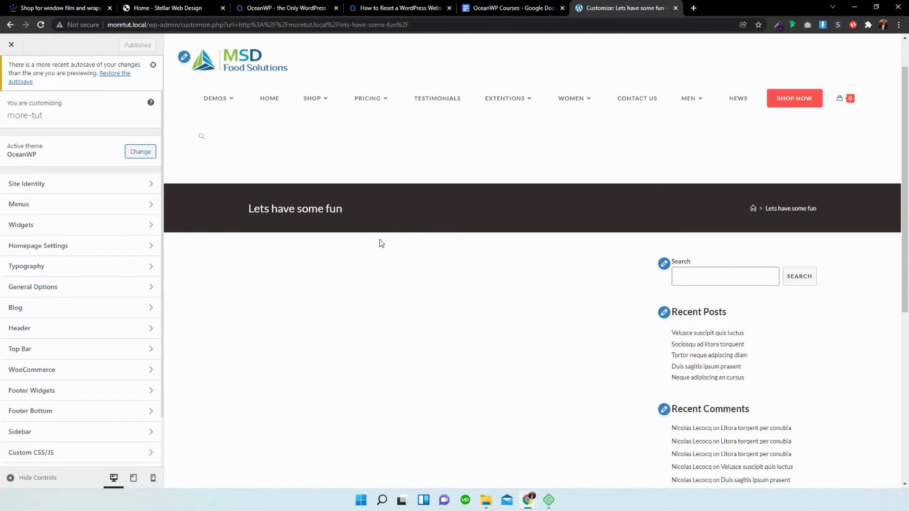
scroll(382, 239, "up", 1)
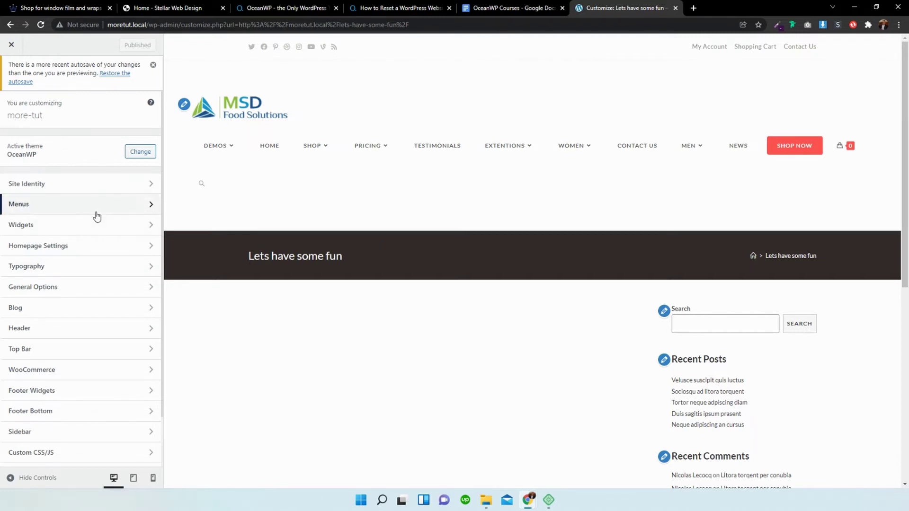
Step: Go to General Options > Page Title and expand the Visibility dropdown
left_click(64, 291)
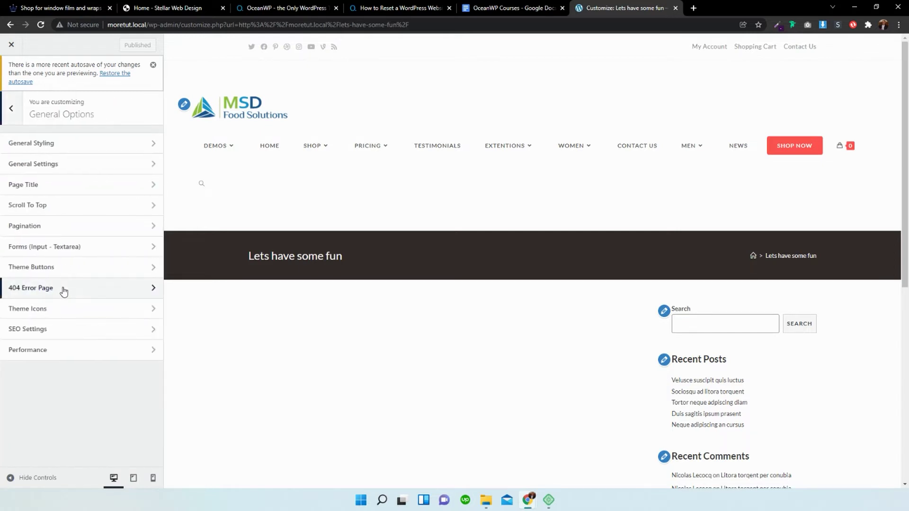
left_click(48, 188)
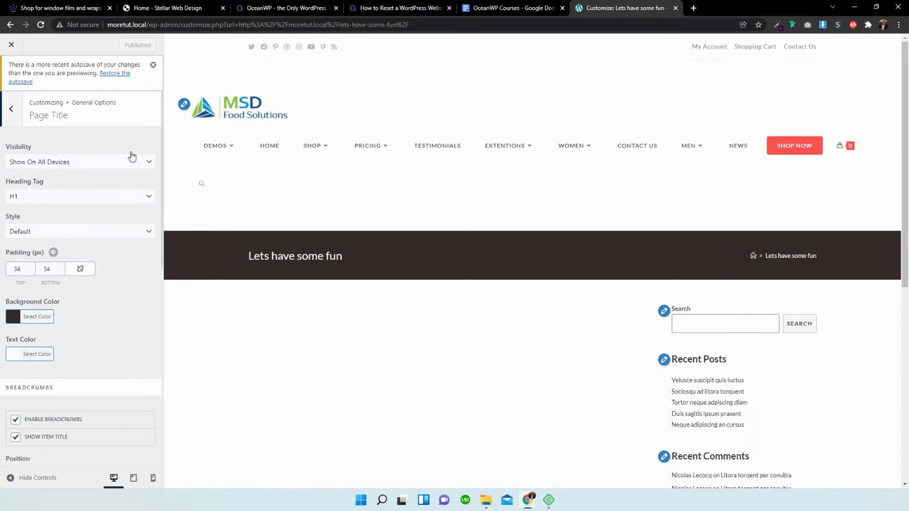
left_click(107, 161)
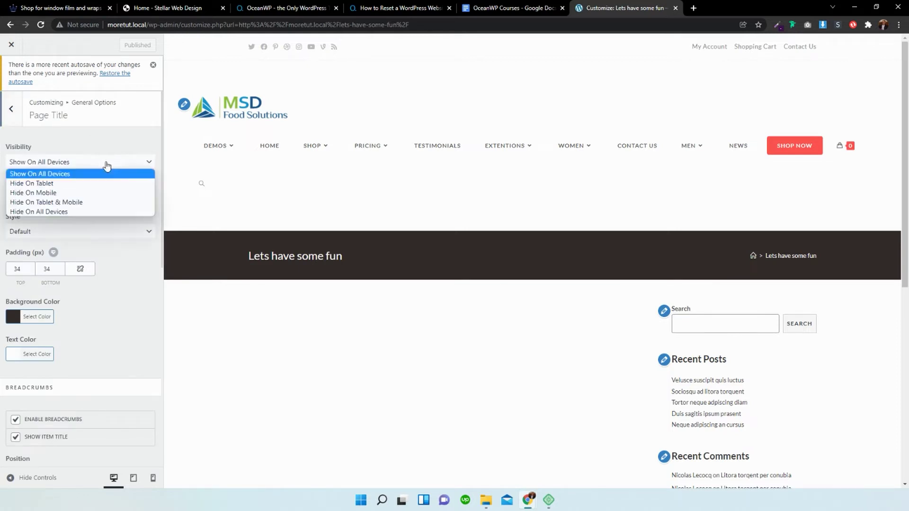
left_click(49, 203)
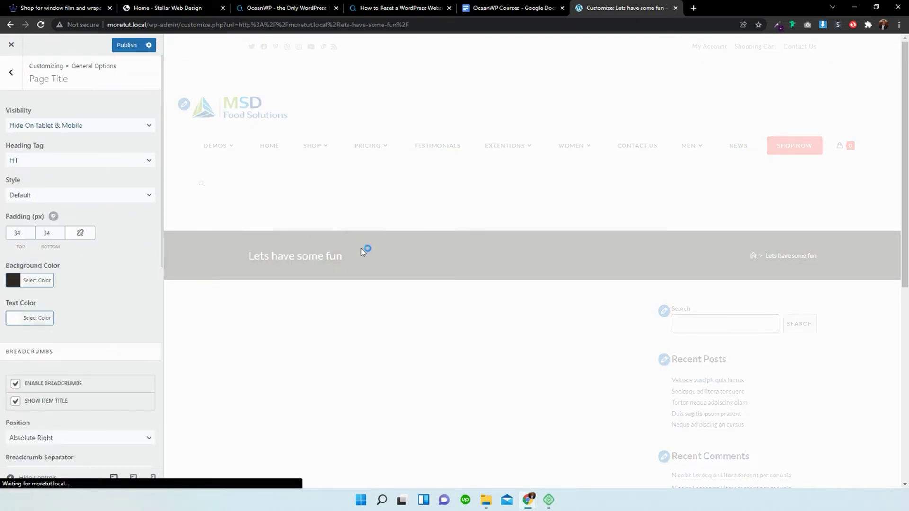
left_click(129, 130)
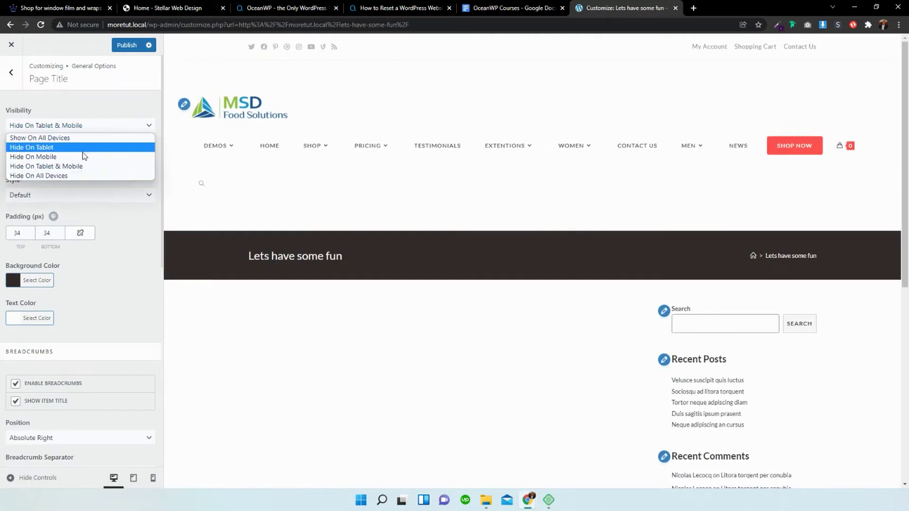
left_click(54, 177)
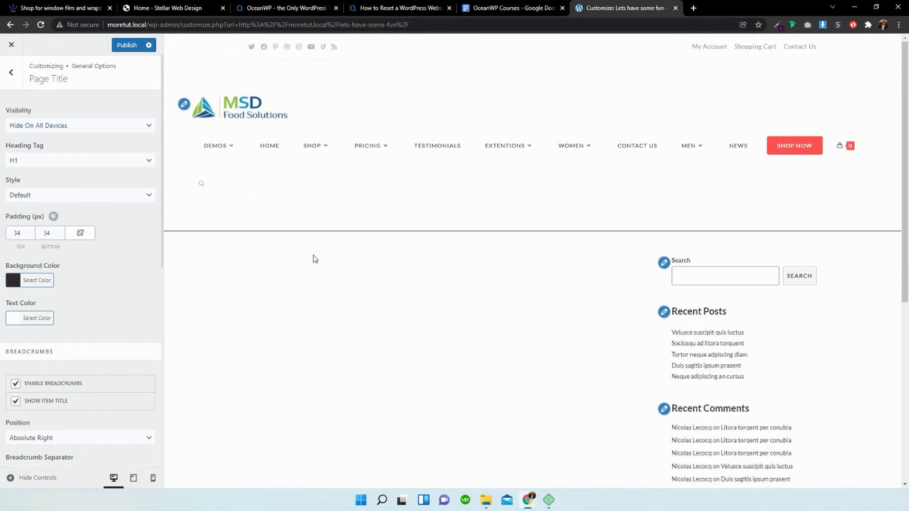
scroll(502, 207, "down", 3)
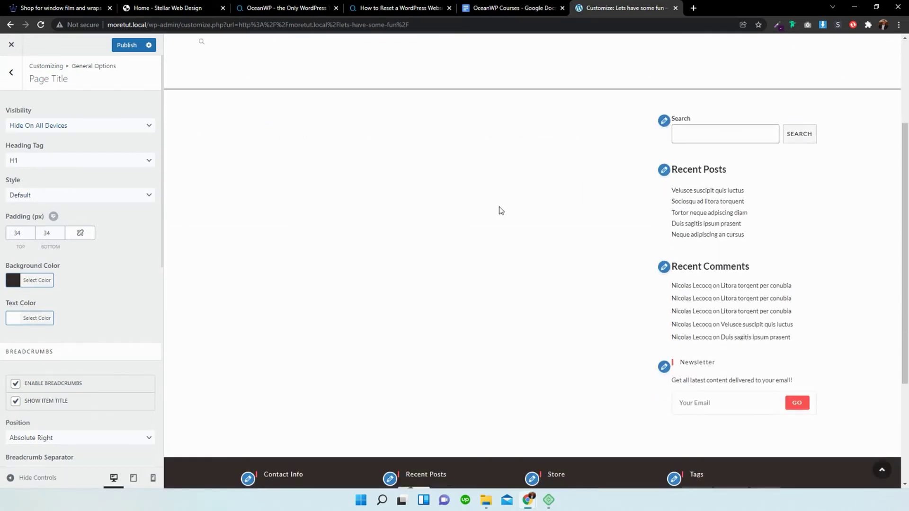
scroll(499, 207, "up", 3)
scroll(499, 207, "down", 7)
scroll(499, 206, "up", 10)
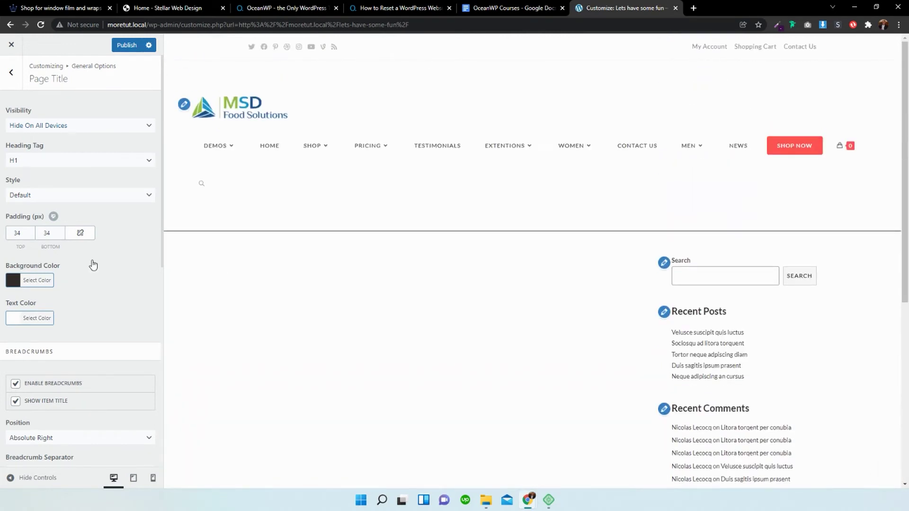
scroll(92, 263, "down", 2)
scroll(91, 260, "up", 2)
left_click(92, 127)
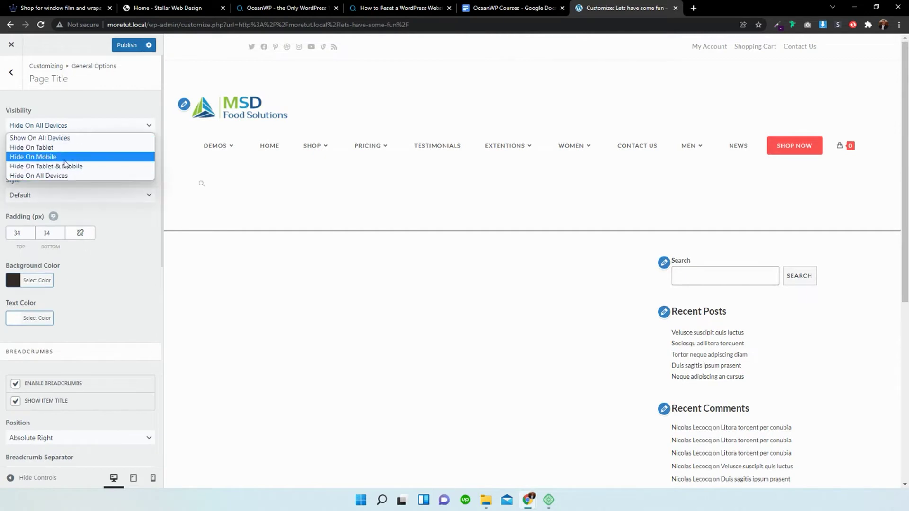
left_click(57, 138)
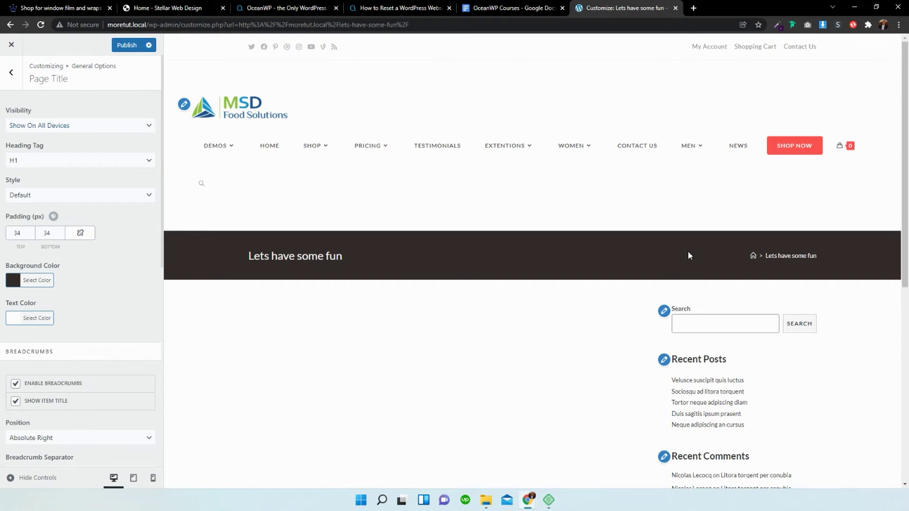
Step: Toggle breadcrumbs and the page-name crumb off, then back on
left_click(46, 384)
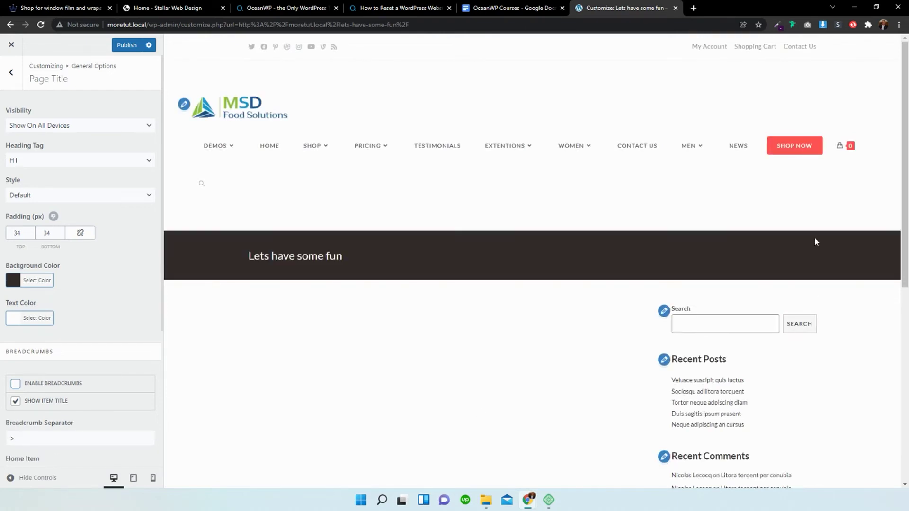
left_click(48, 402)
scroll(93, 347, "down", 2)
scroll(94, 347, "down", 1)
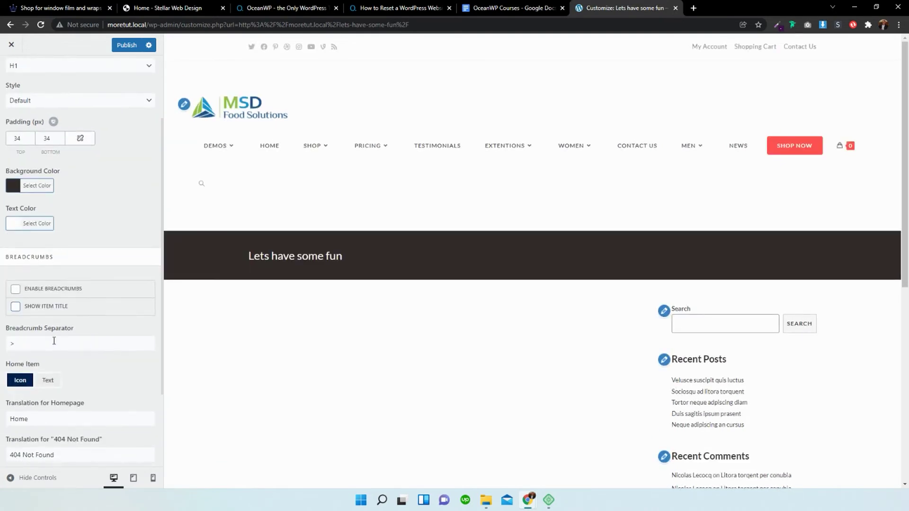
left_click(52, 294)
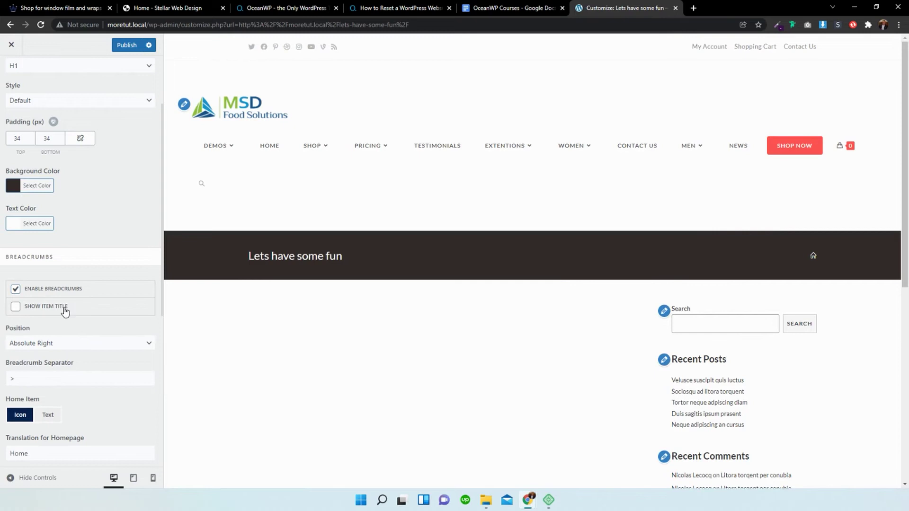
left_click(15, 306)
Step: Change the breadcrumb separator to '/' and review the remaining breadcrumb options
left_click(61, 373)
key("BackSpace")
type("/")
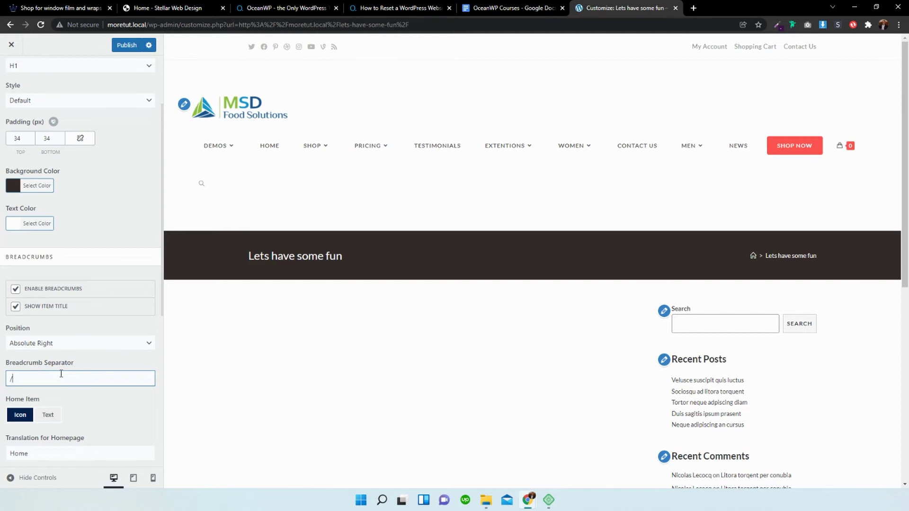
left_click(99, 421)
double_click(78, 377)
scroll(71, 365, "down", 2)
left_click(50, 321)
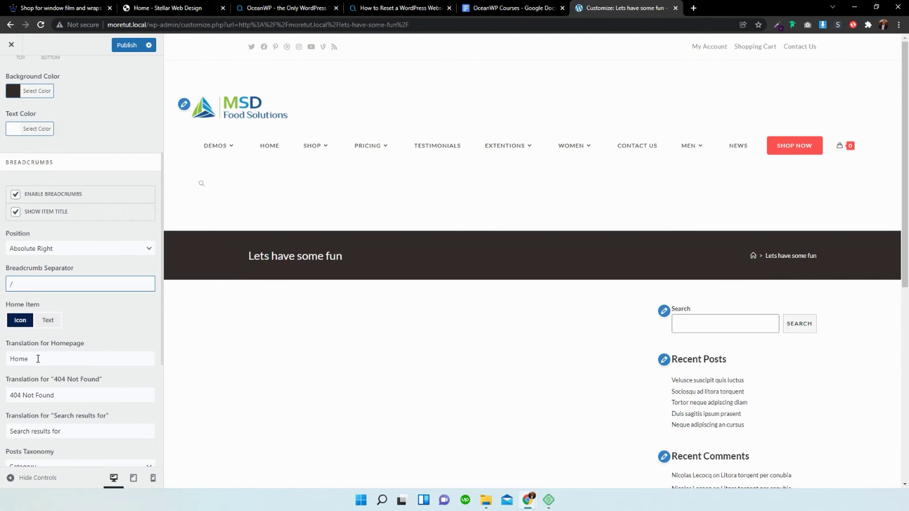
scroll(40, 355, "down", 2)
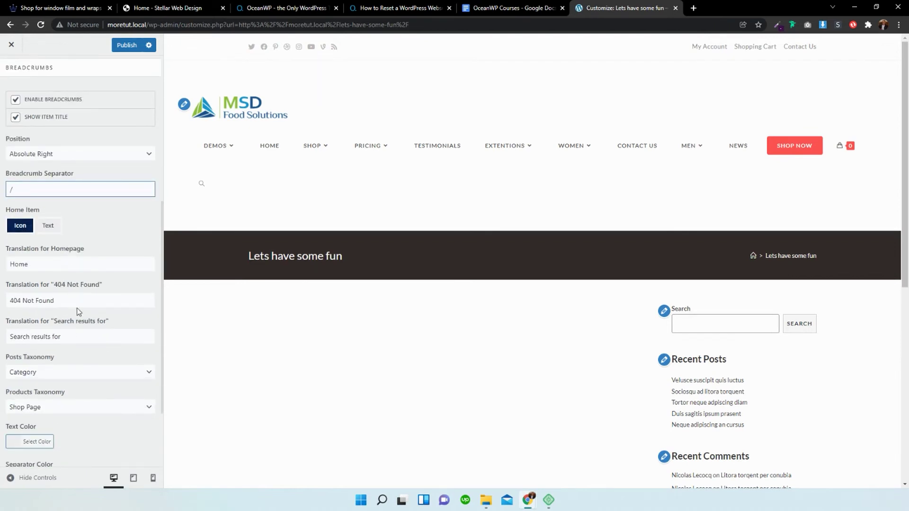
scroll(68, 357, "down", 2)
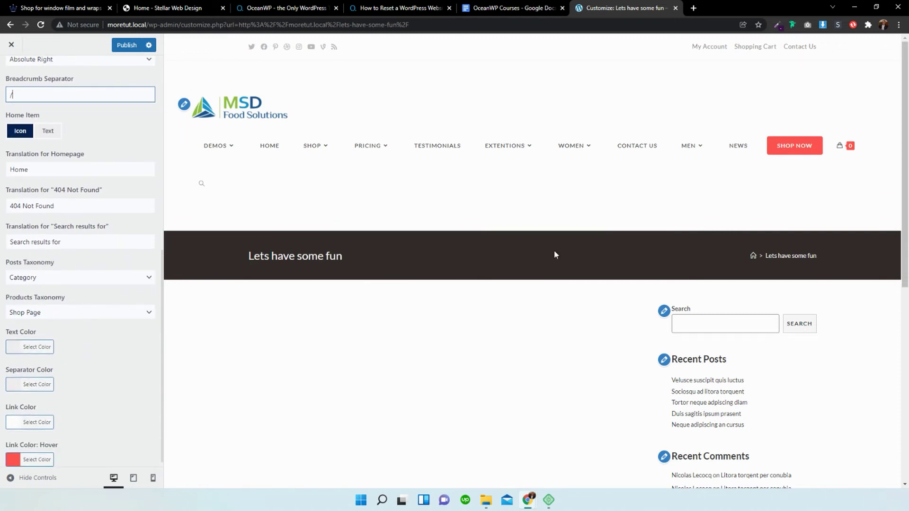
scroll(70, 319, "down", 1)
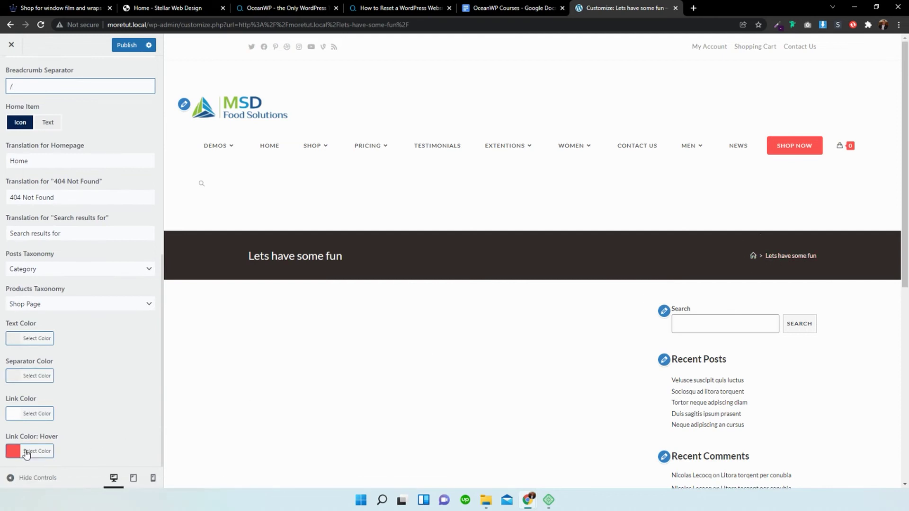
Step: Set the breadcrumb link hover colour to pink #f44ed9, replacing a trial green
left_click(96, 337)
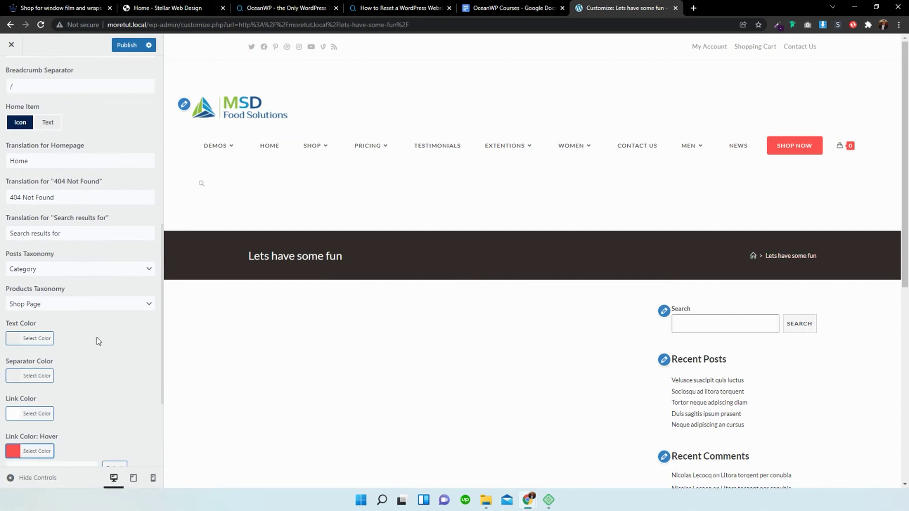
left_click(34, 454)
scroll(66, 379, "down", 3)
left_click(46, 359)
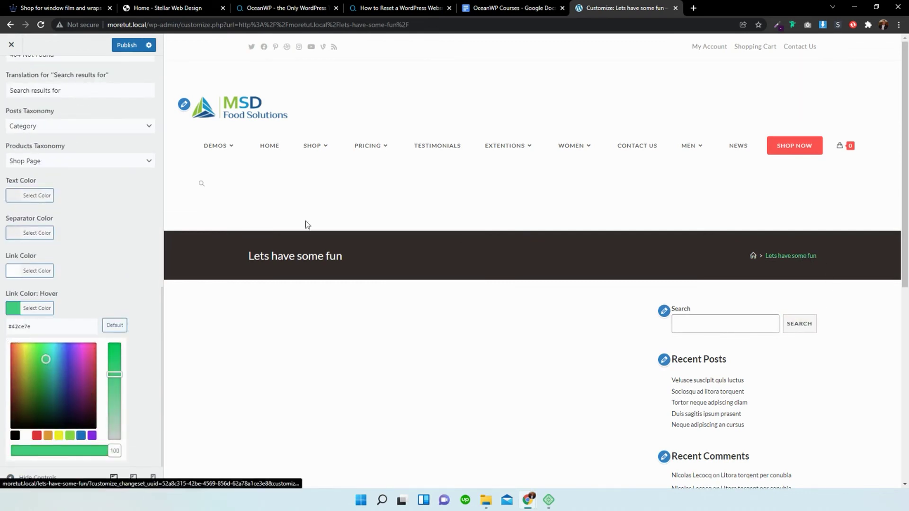
left_click(85, 348)
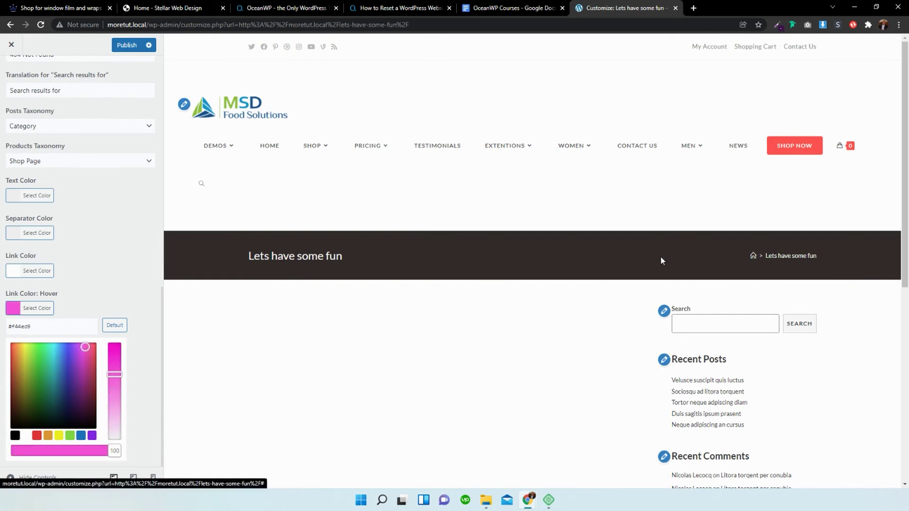
left_click(42, 312)
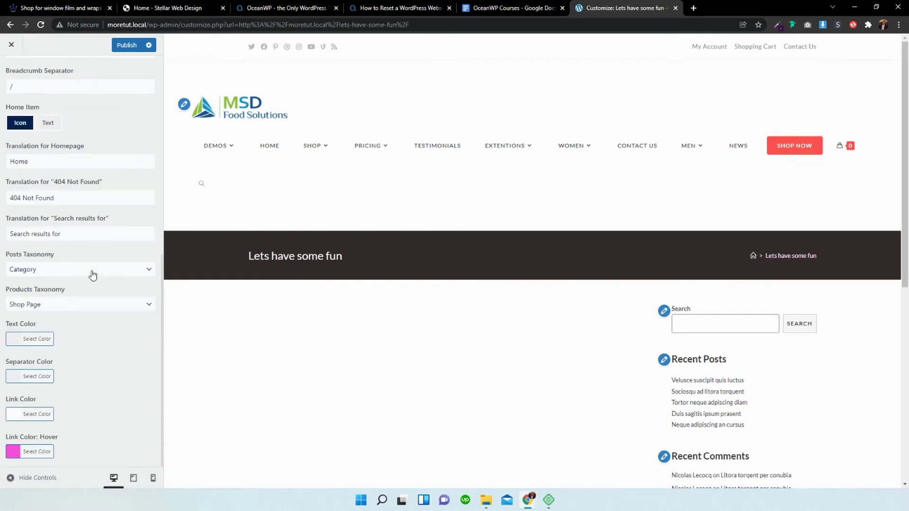
scroll(466, 279, "down", 5)
scroll(457, 288, "up", 5)
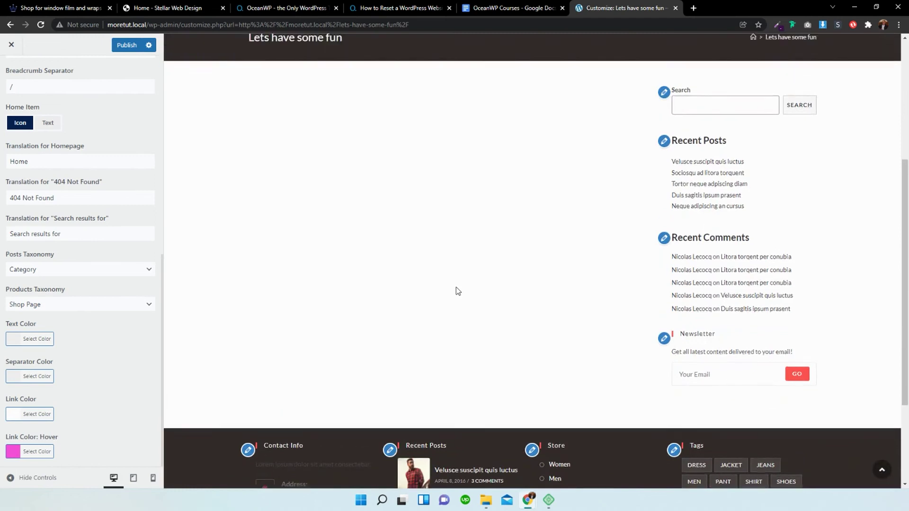
scroll(121, 131, "up", 8)
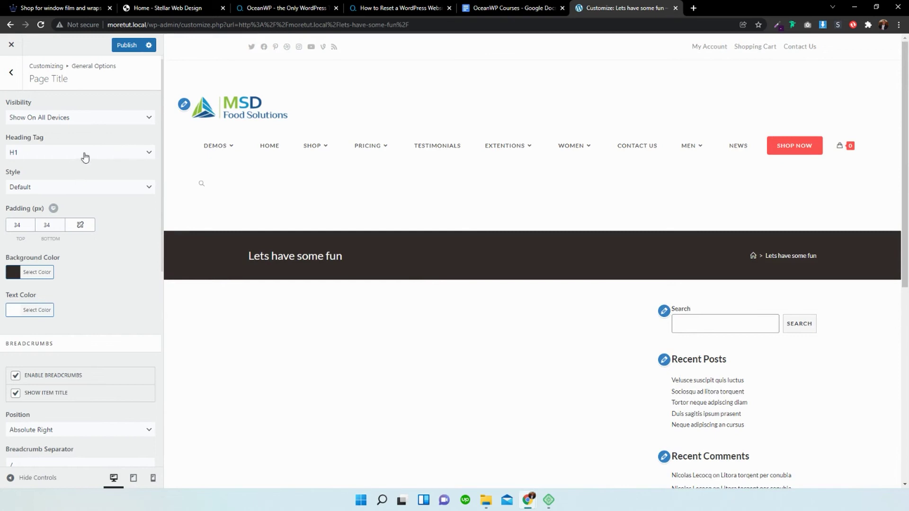
left_click(56, 153)
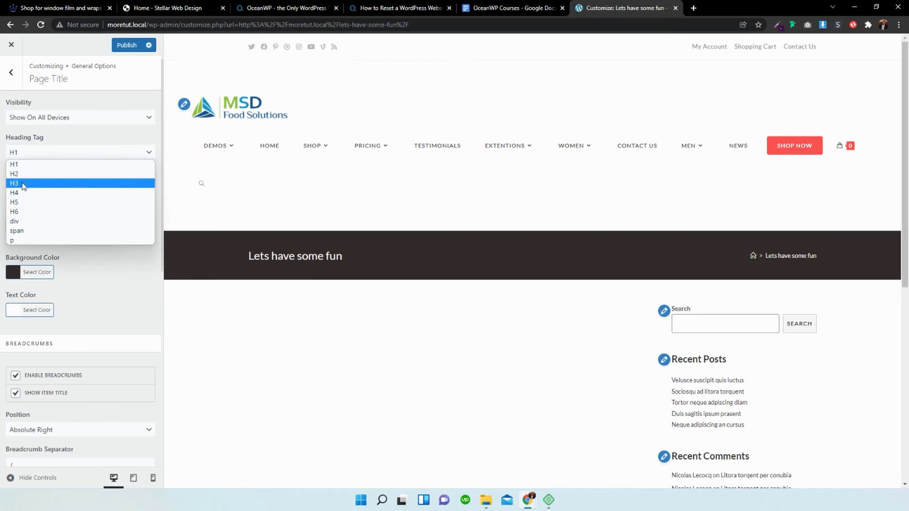
left_click(23, 184)
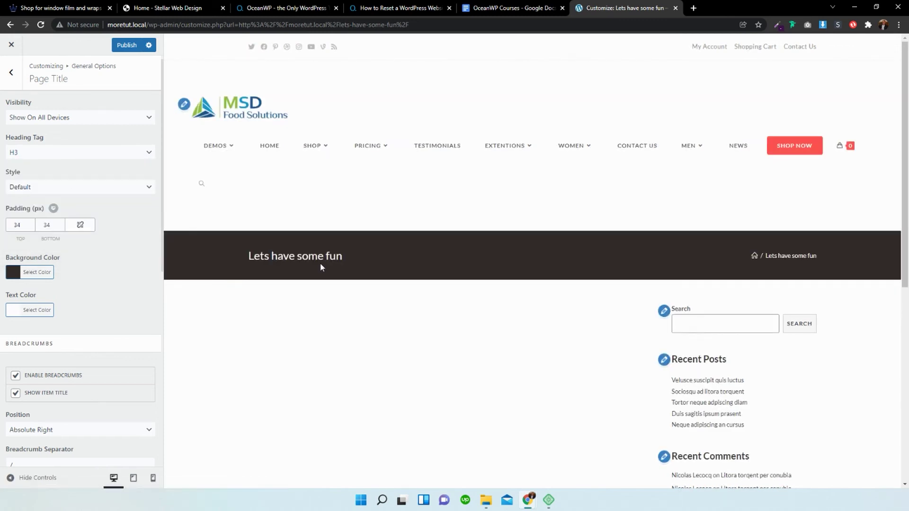
left_click(96, 156)
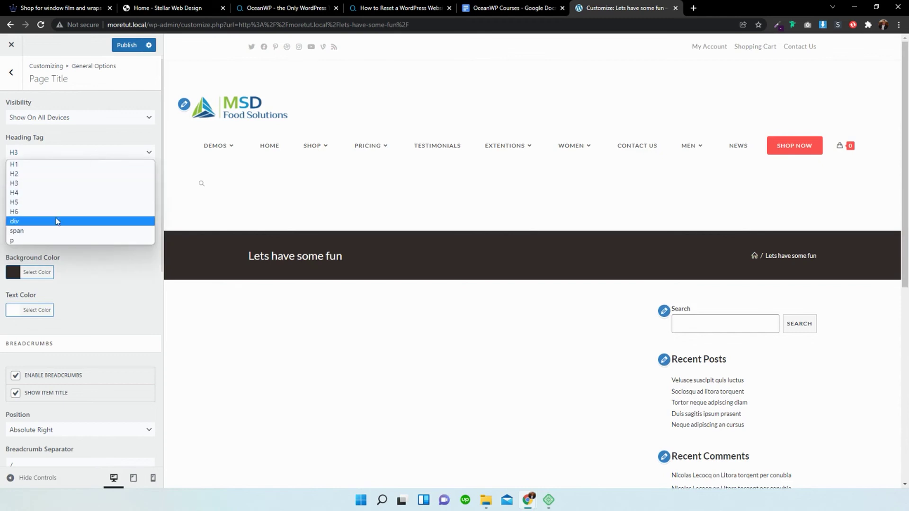
left_click(57, 215)
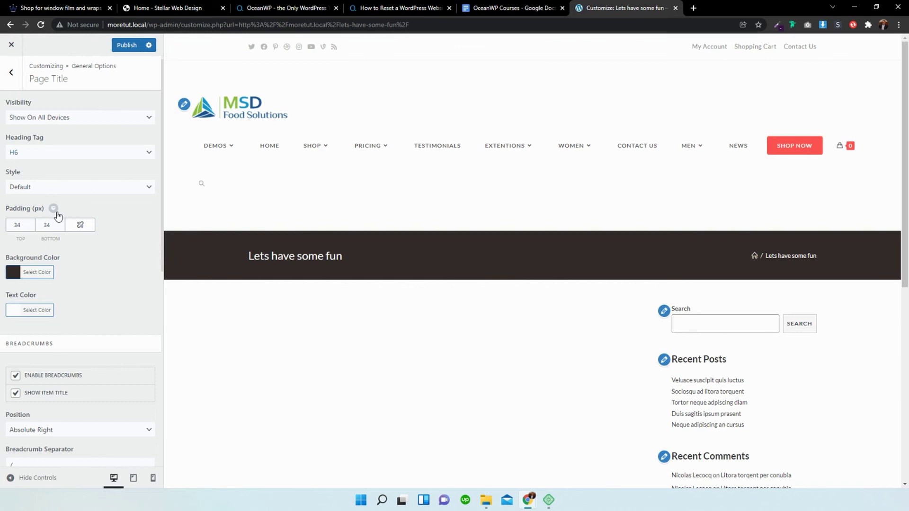
left_click(124, 153)
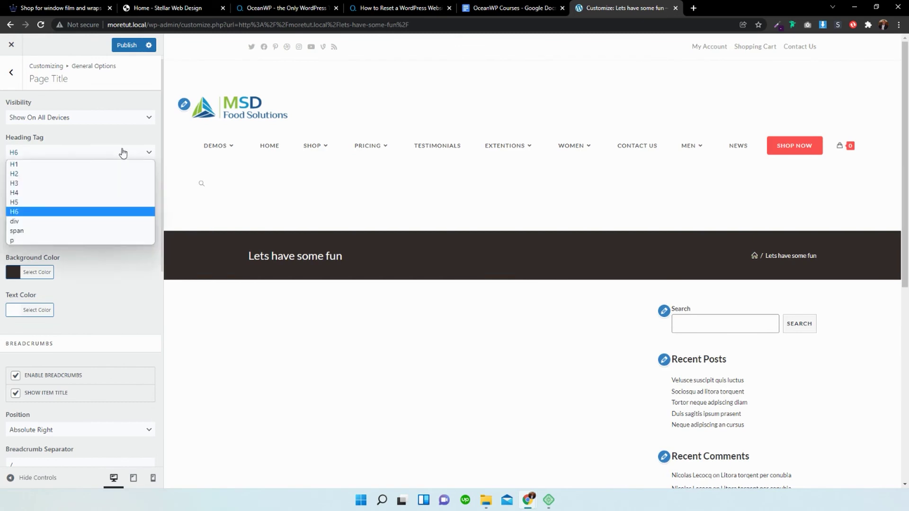
left_click(63, 161)
Step: Set the page title style to Centered Minimal
left_click(50, 188)
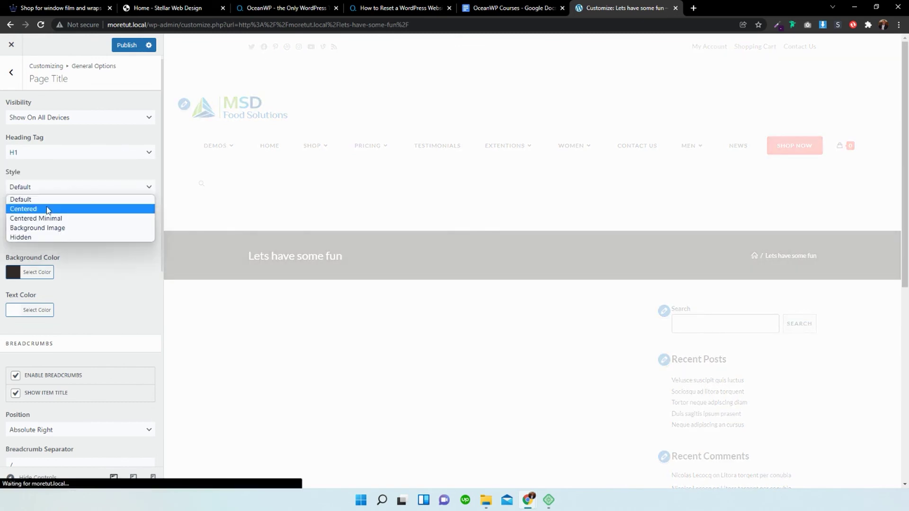
left_click(46, 210)
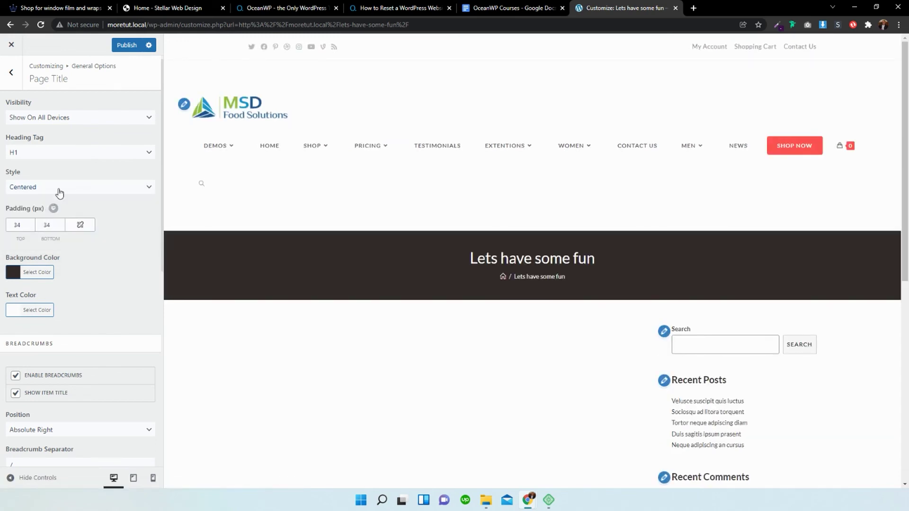
left_click(59, 189)
left_click(40, 219)
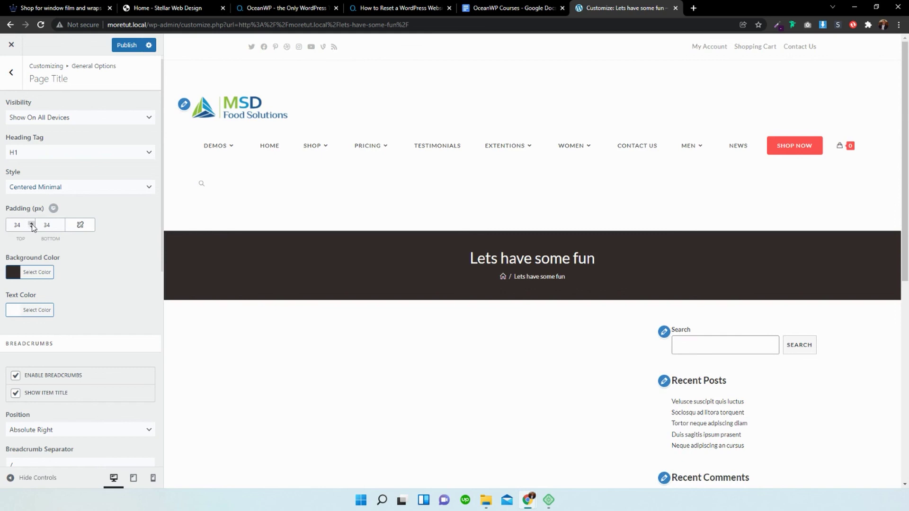
Step: Set title bar padding to 45 px top and 61 px bottom
left_click(31, 223)
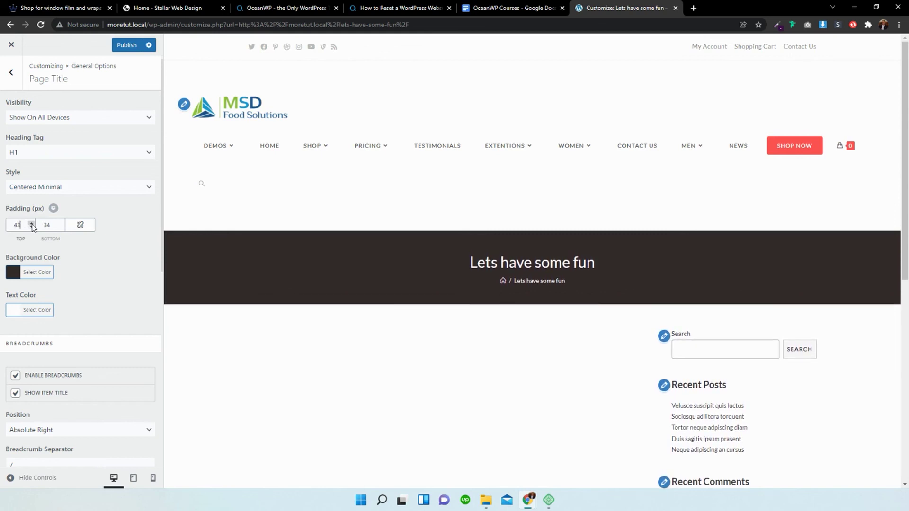
left_click(61, 223)
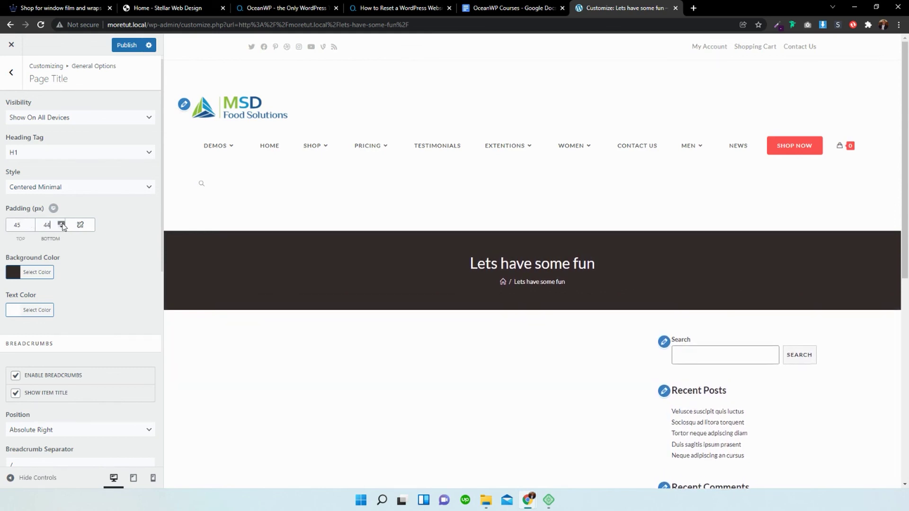
left_click(62, 223)
Step: Give the title bar a pale pink #ffd6d6 background
left_click(34, 274)
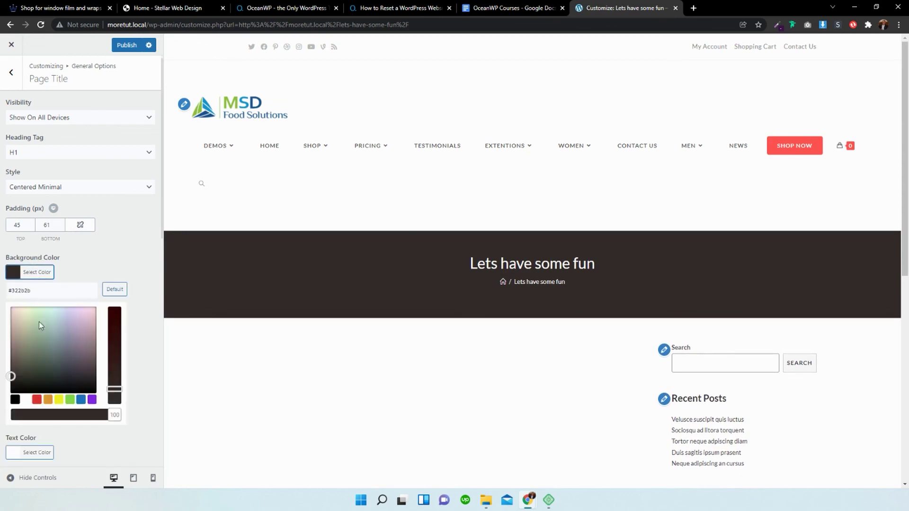
left_click_drag(14, 309, 4, 302)
left_click(137, 455)
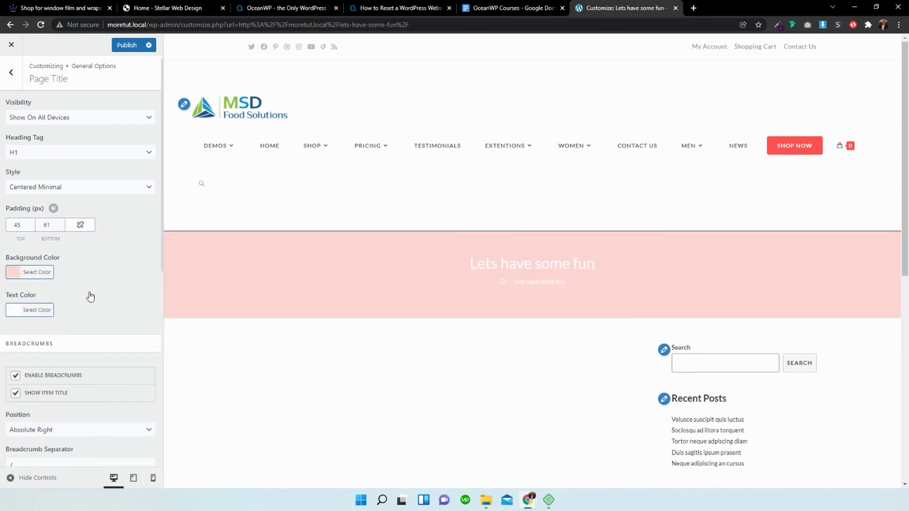
scroll(364, 228, "down", 8)
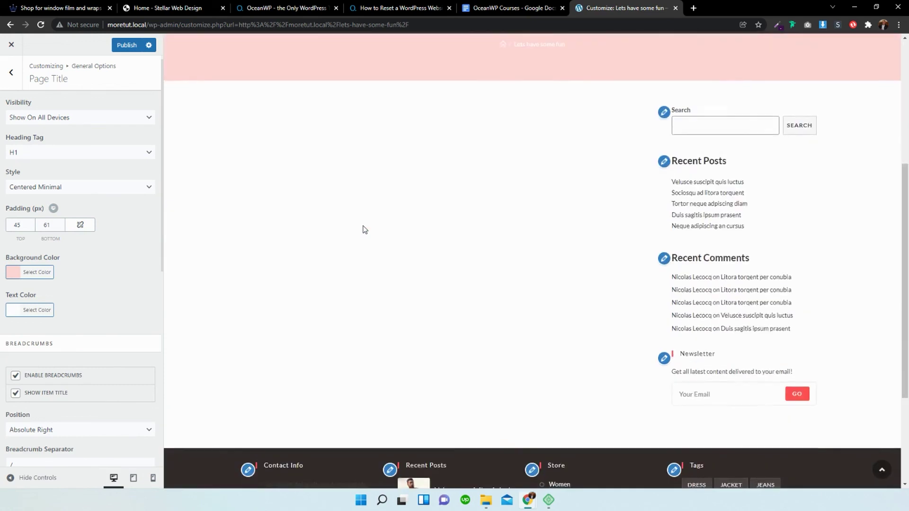
scroll(364, 229, "up", 8)
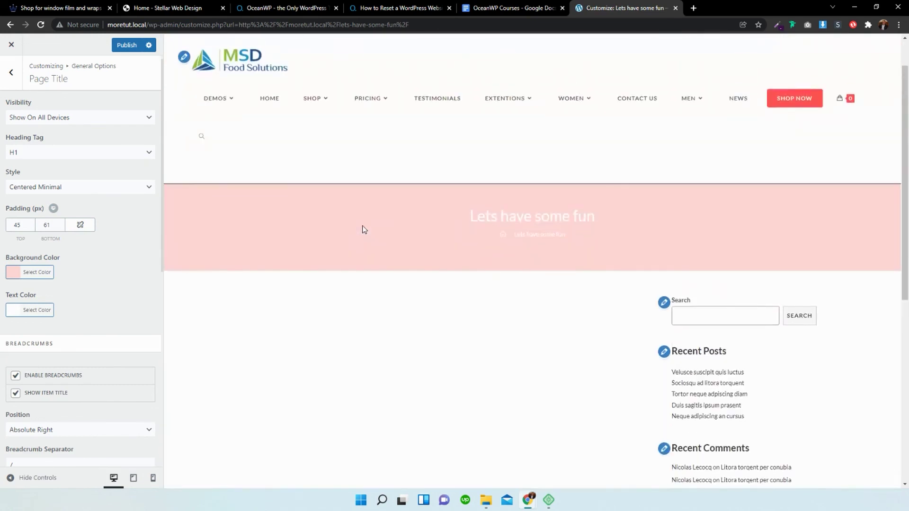
scroll(361, 228, "up", 1)
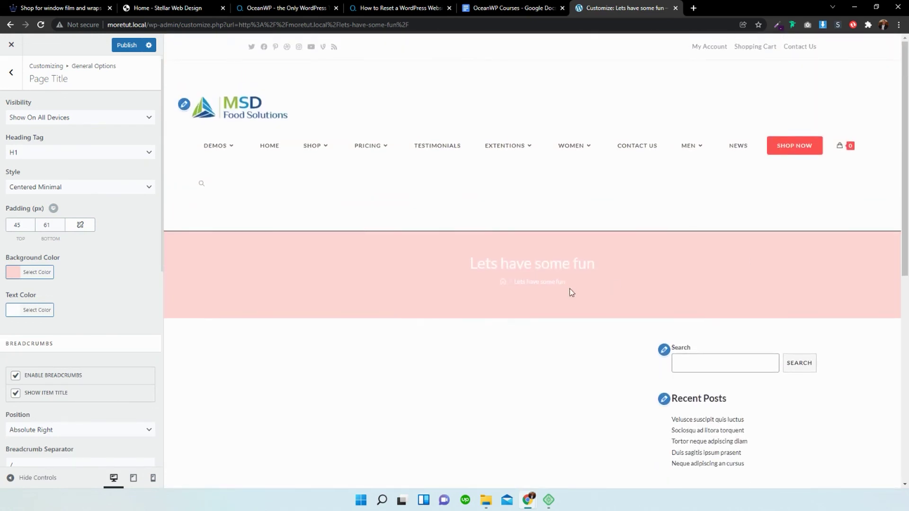